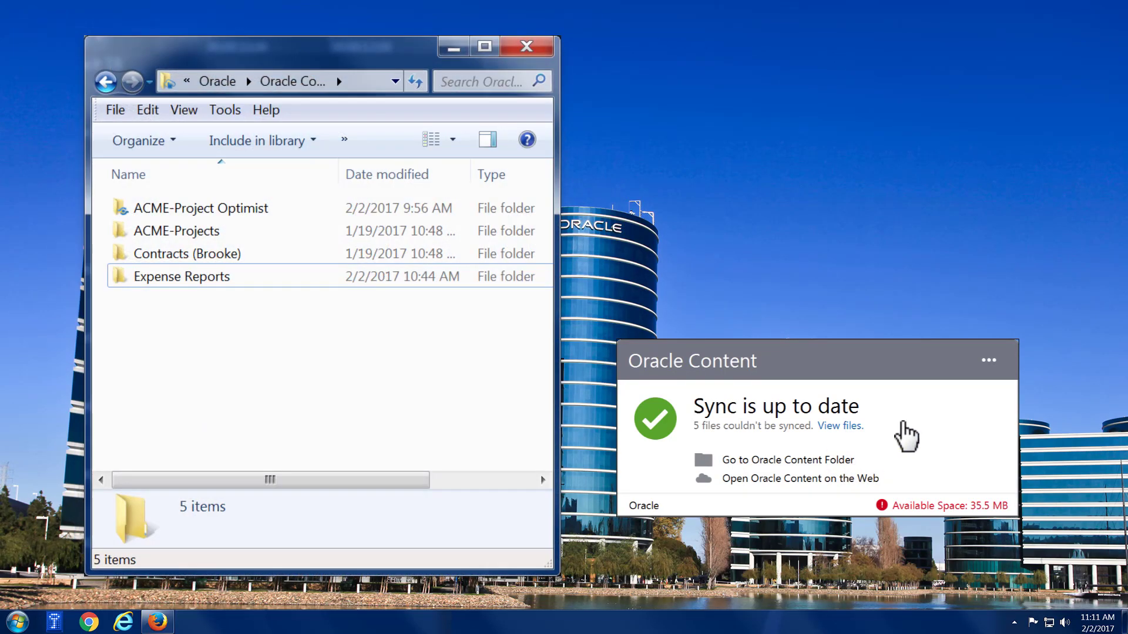
Review the checked cloud folders in Choose Folders to Sync and confirm the selection.
{"action": "left_click", "coordinate": [987, 362]}
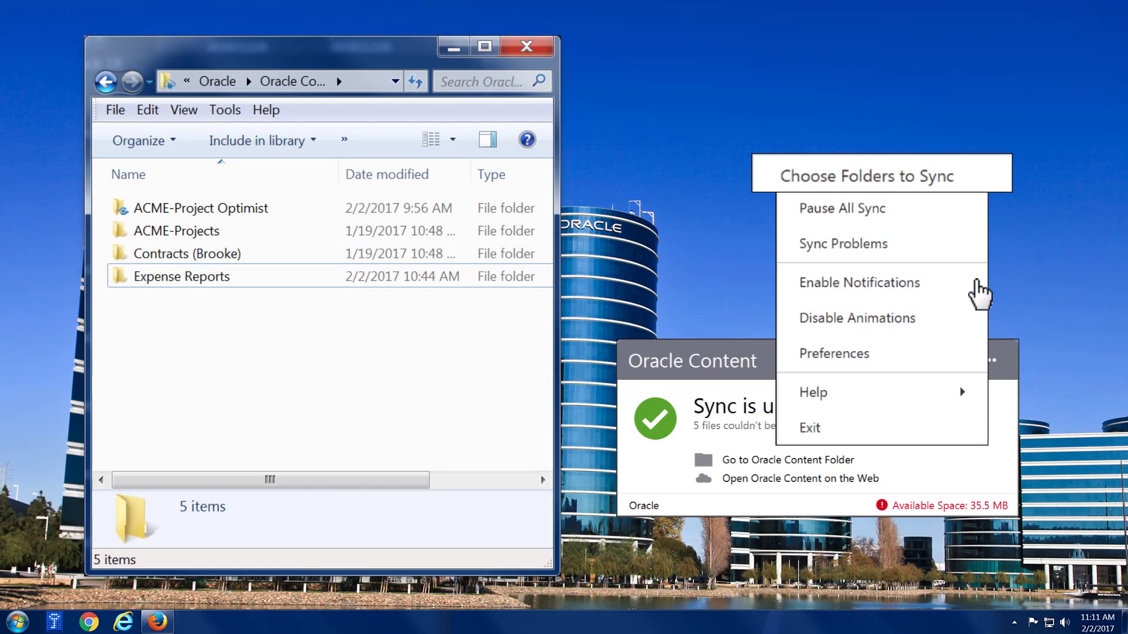
{"action": "left_click", "coordinate": [965, 189]}
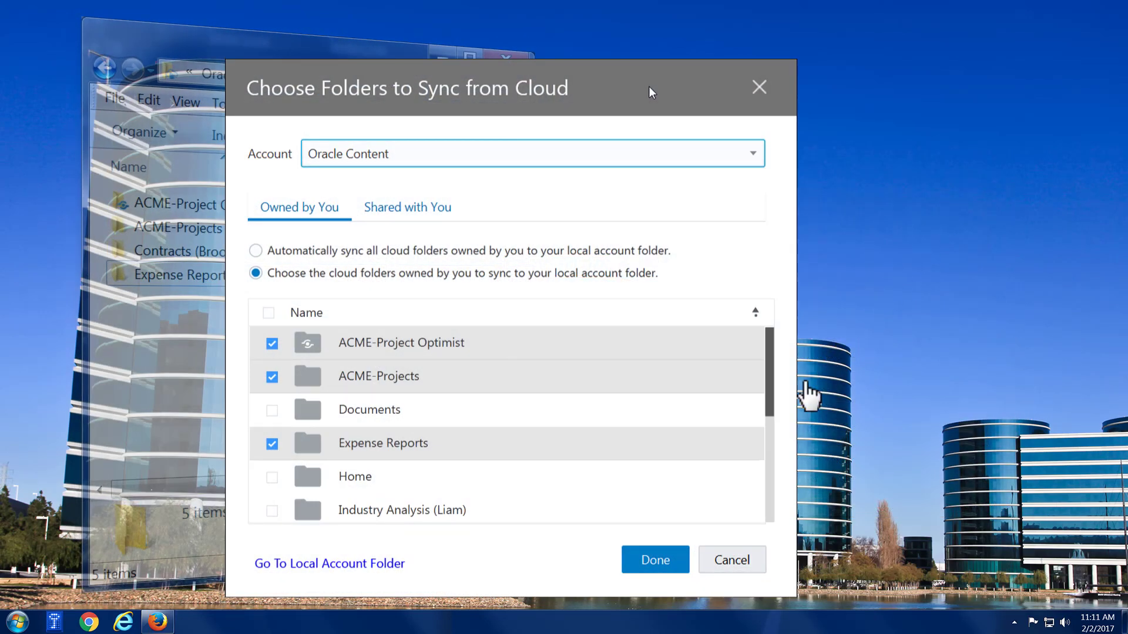
{"action": "left_click", "coordinate": [667, 565]}
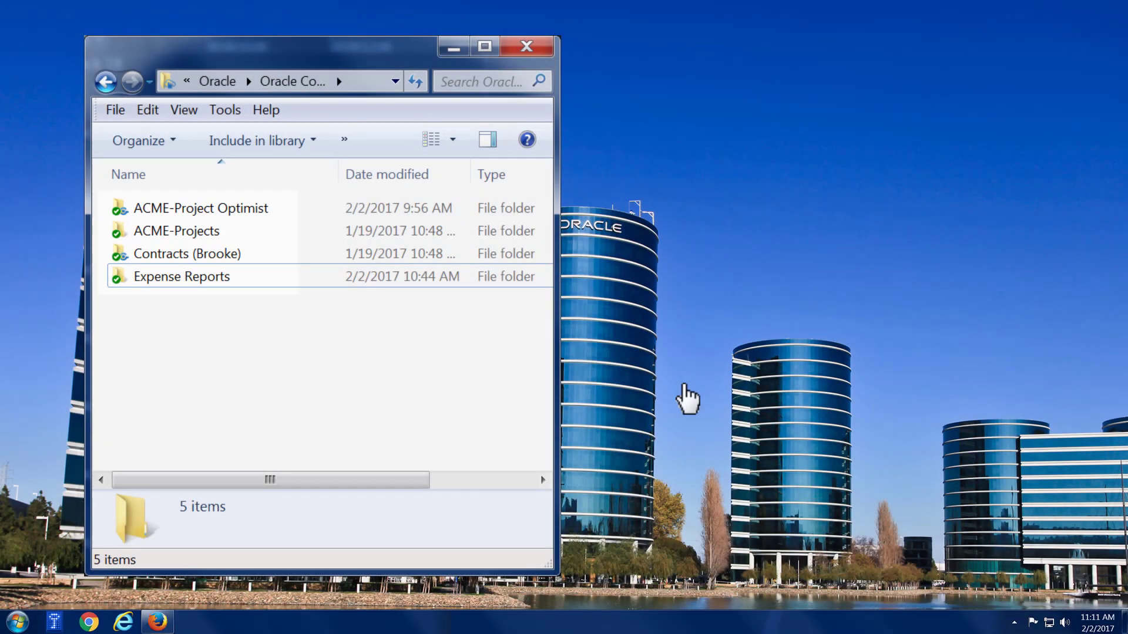
Browse ACME-Project Optimist's Oracle Content actions, then uncheck Expense Reports from syncing.
{"action": "left_click", "coordinate": [275, 188]}
{"action": "right_click", "coordinate": [276, 188]}
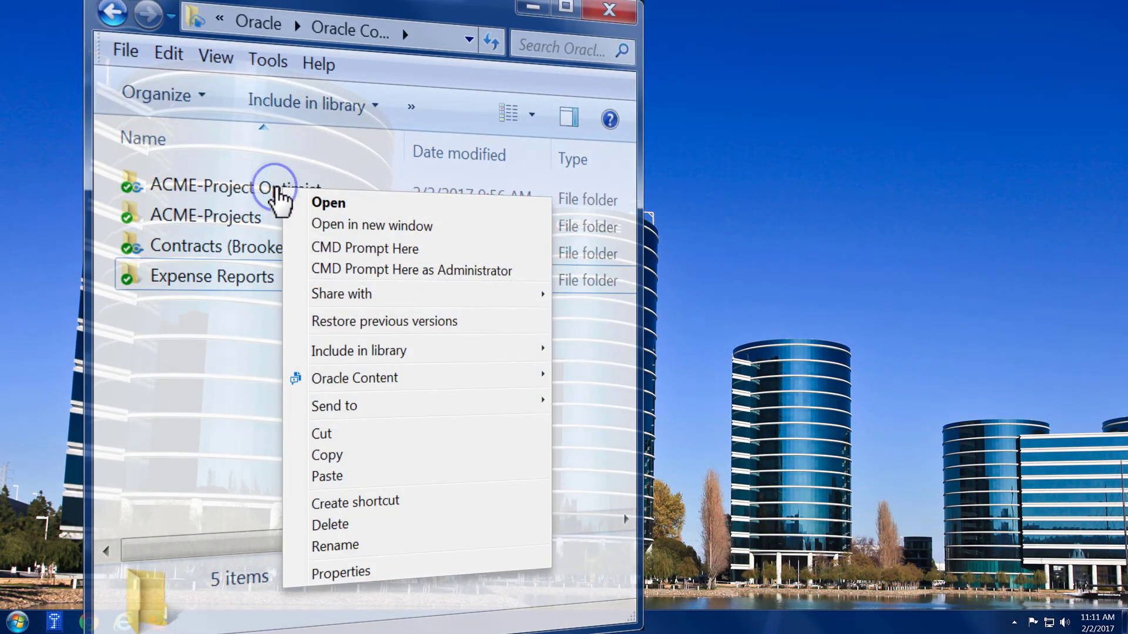
{"action": "left_click", "coordinate": [428, 381]}
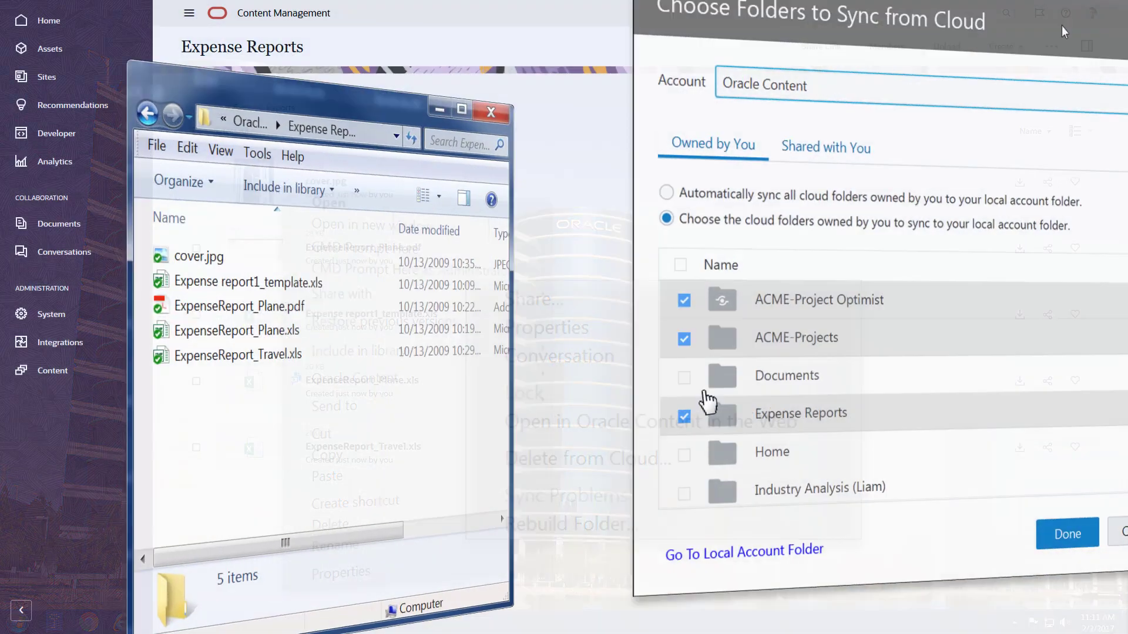
{"action": "left_click", "coordinate": [730, 402]}
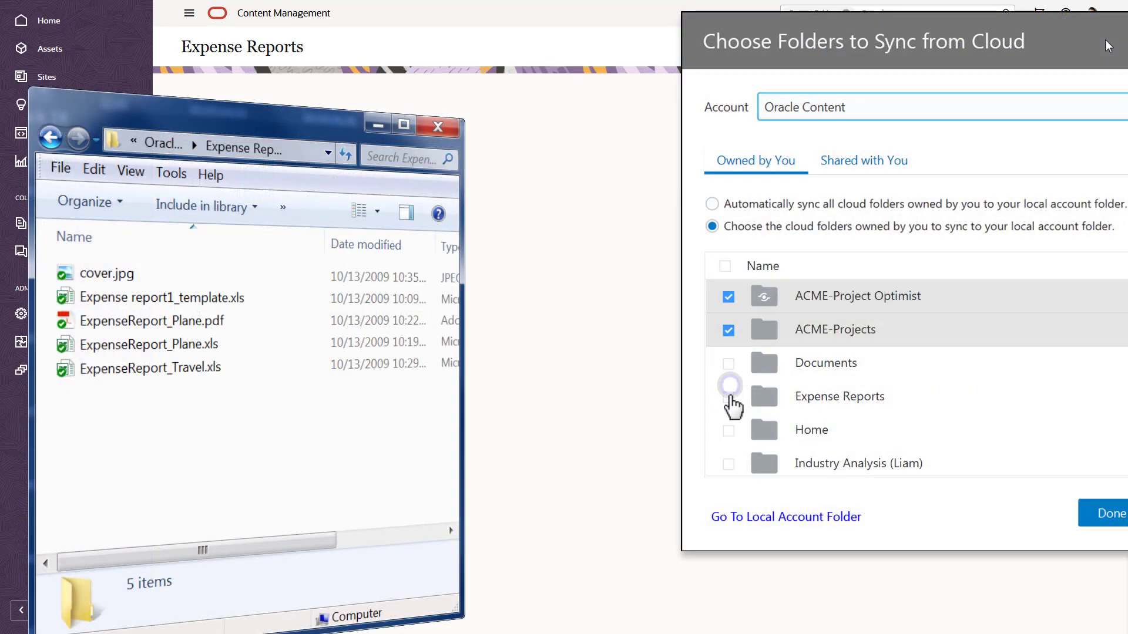
Re-check Expense Reports in the cloud folders chosen for syncing.
{"action": "left_click", "coordinate": [728, 397]}
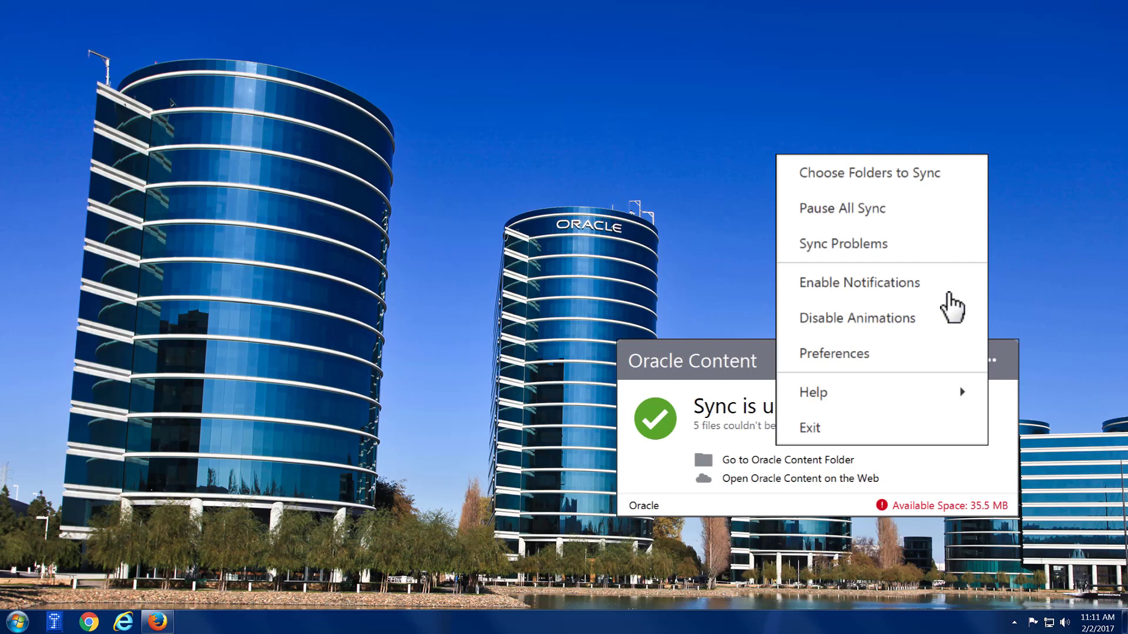
Pause all sync, then resume all sync.
{"action": "left_click", "coordinate": [895, 206]}
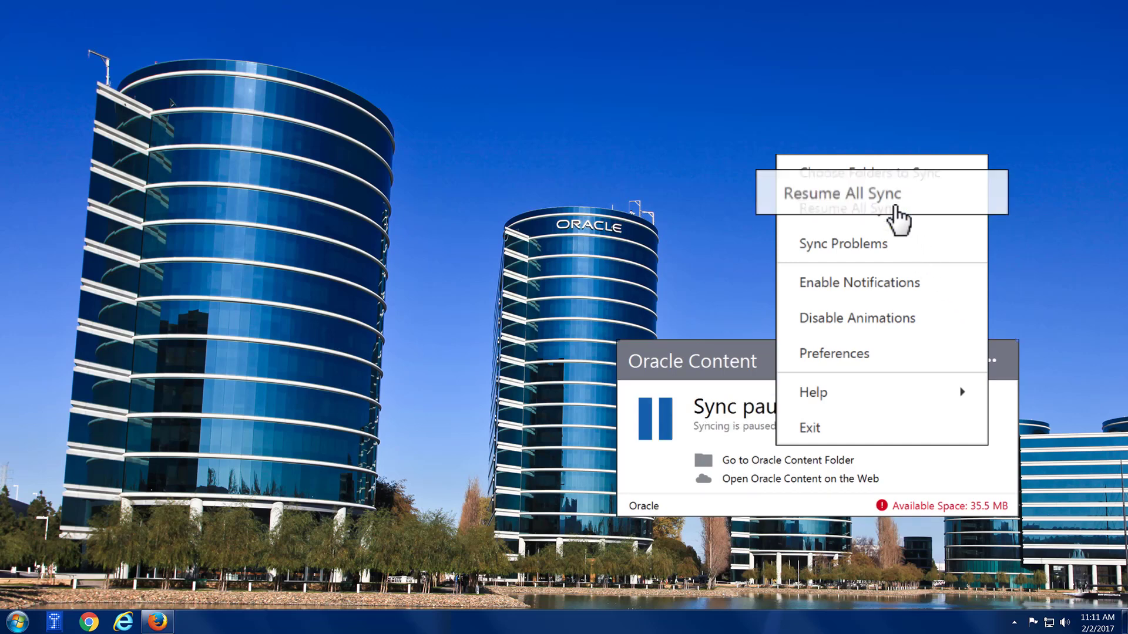
{"action": "left_click", "coordinate": [895, 208]}
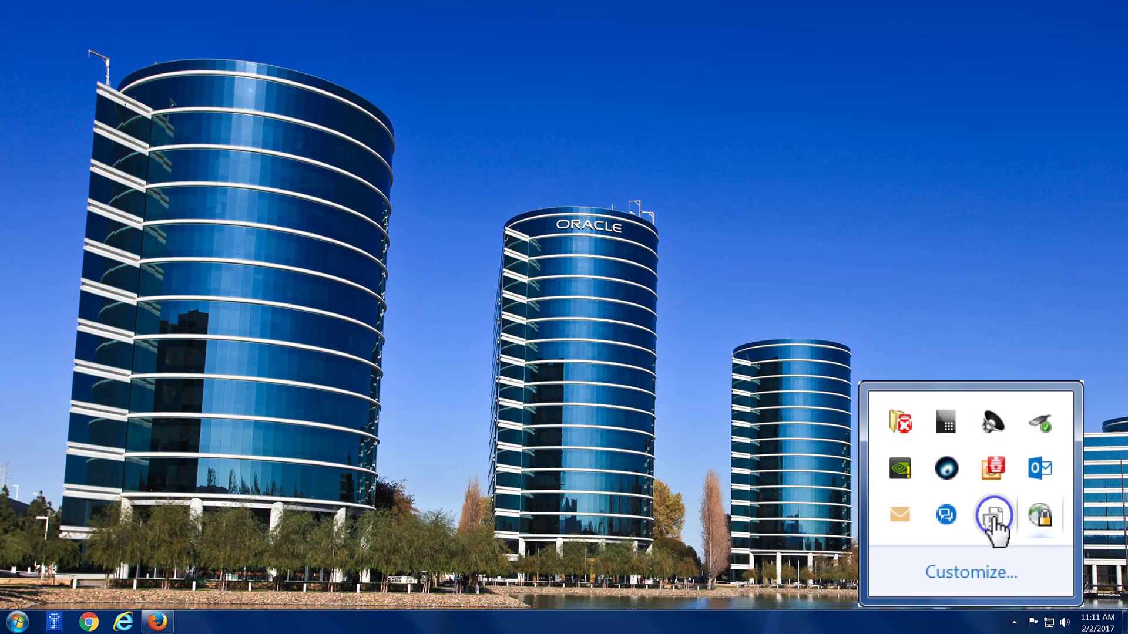
From Preferences, add a second account with its service URL and sign in.
{"action": "left_click", "coordinate": [989, 361]}
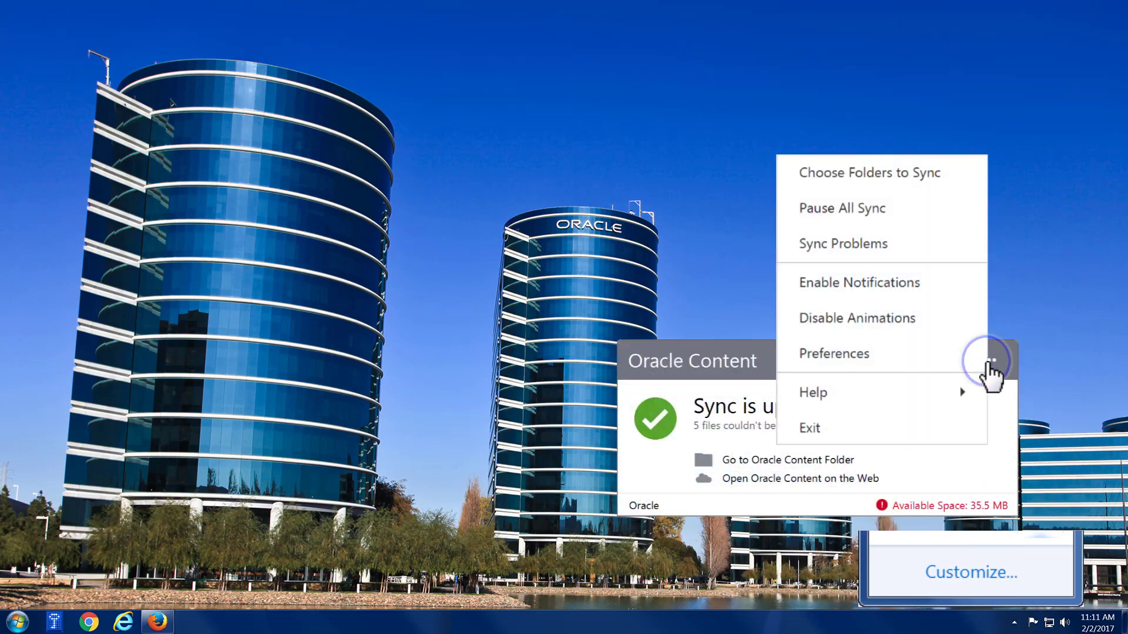
{"action": "left_click", "coordinate": [868, 356]}
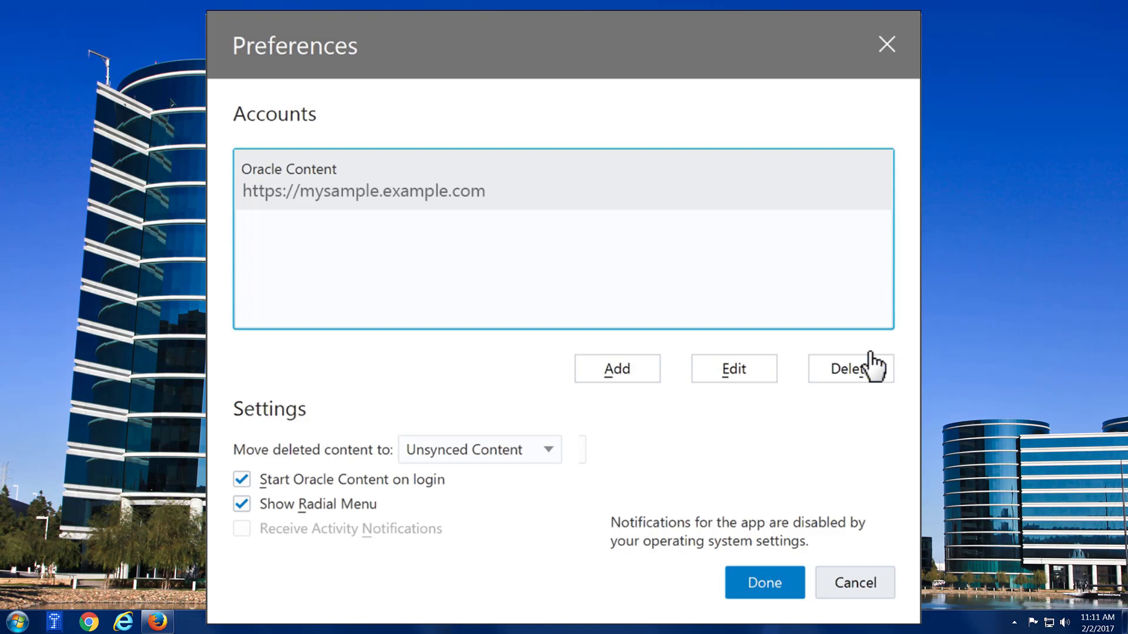
{"action": "left_click", "coordinate": [614, 373]}
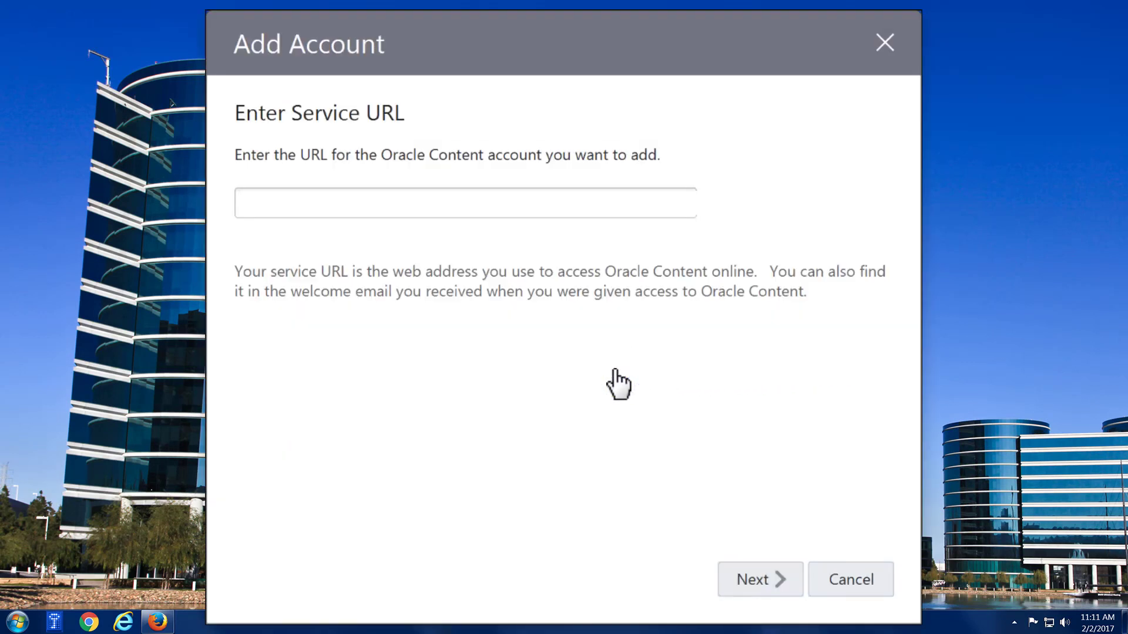
{"action": "type", "text": "http:s://sample.examp"}
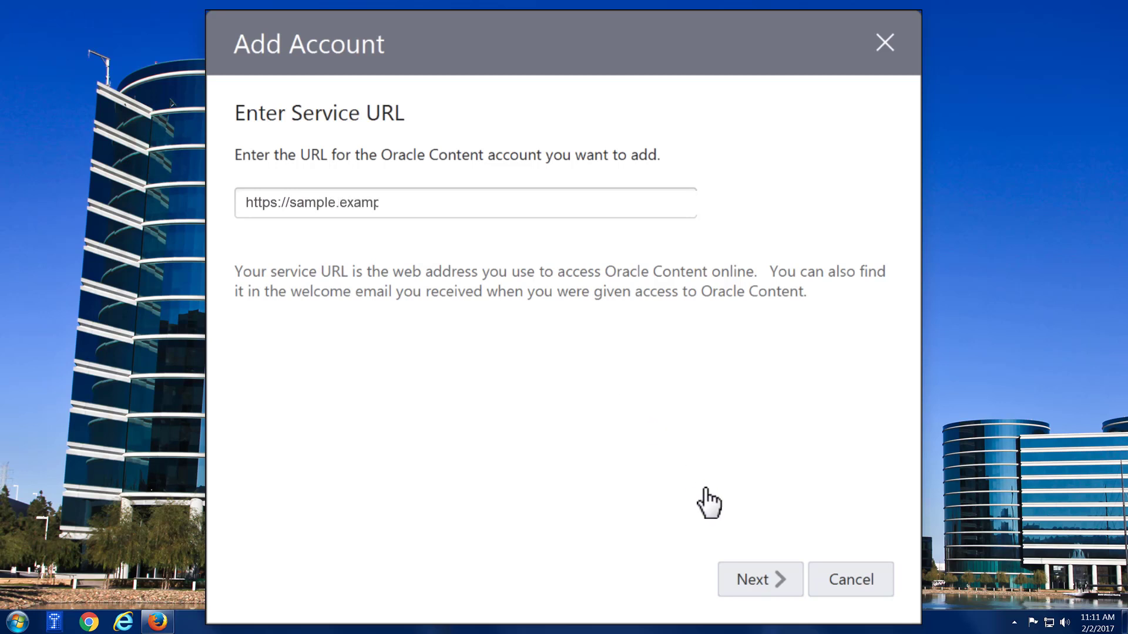
{"action": "type", "text": "le.com"}
{"action": "left_click", "coordinate": [776, 590]}
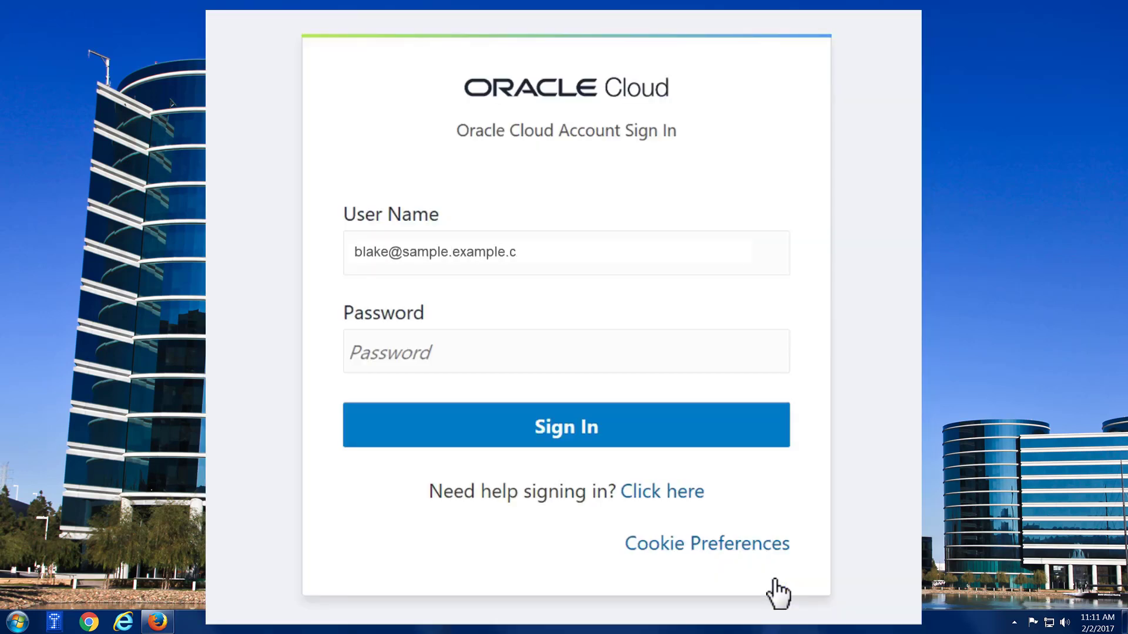
{"action": "left_click", "coordinate": [633, 433]}
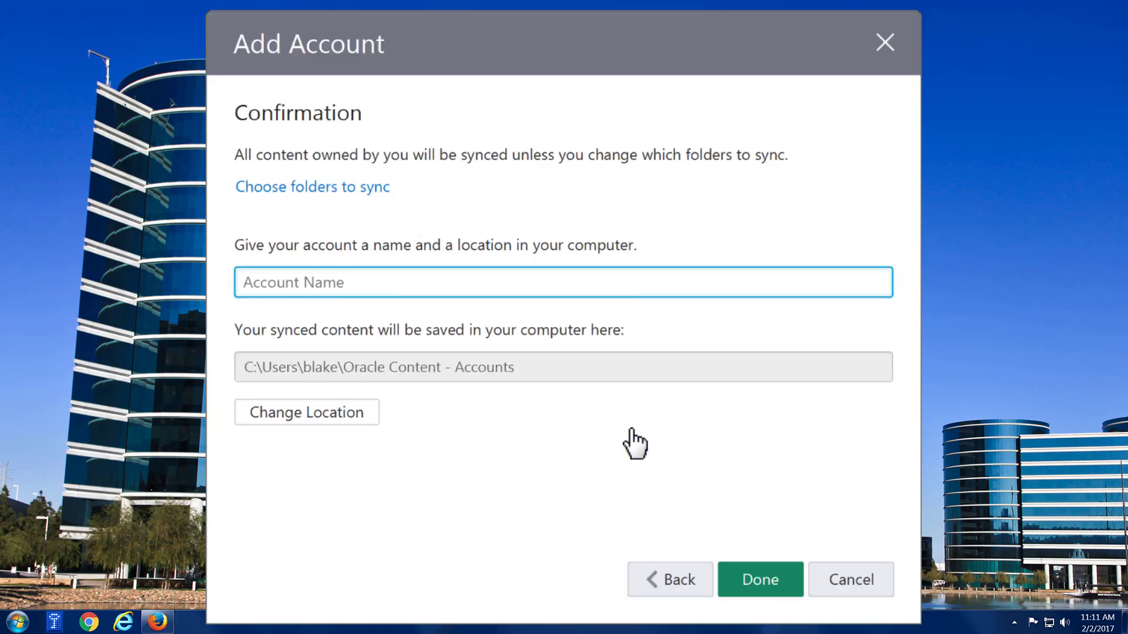
{"action": "type", "text": "Oracle Content2"}
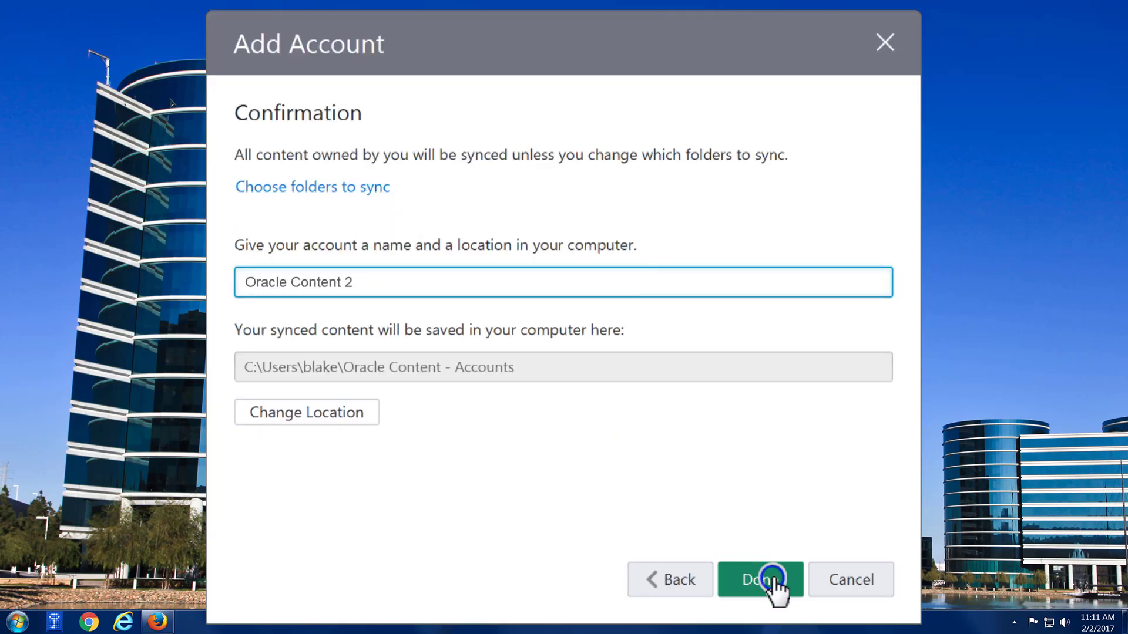